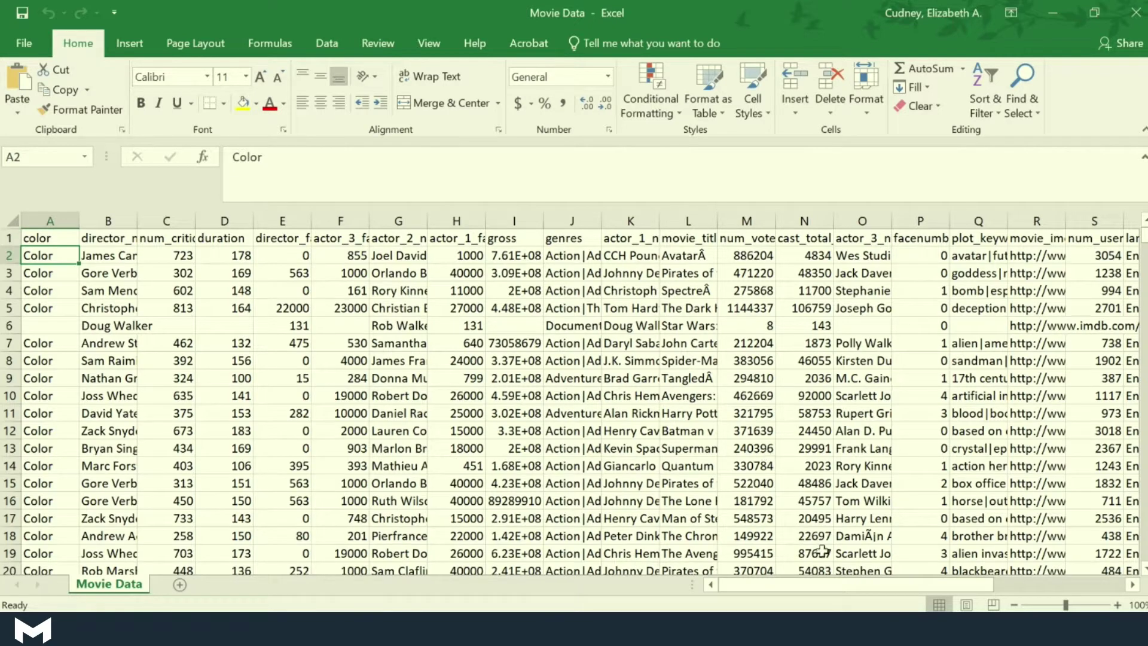
Step: Format the whole Movie Data sheet as a light-styled table with headers, accepting the large-operation warning
{"action": "left_click_drag", "start_coordinate": [817, 582], "coordinate": [769, 599]}
{"action": "left_click", "coordinate": [12, 222]}
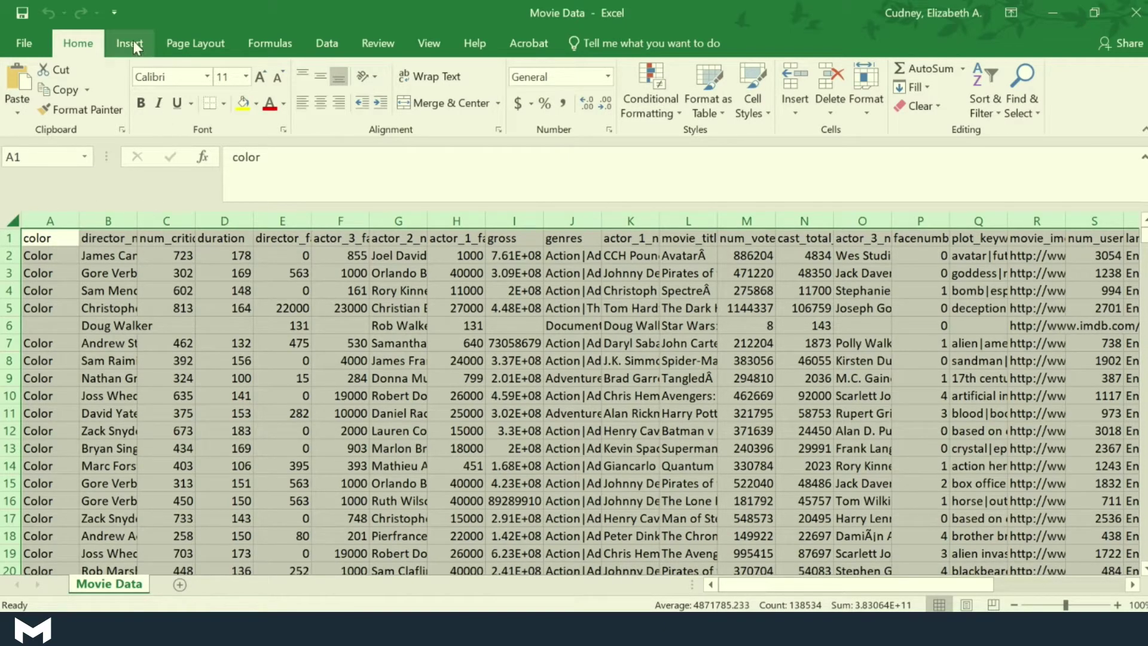
{"action": "left_click", "coordinate": [702, 103]}
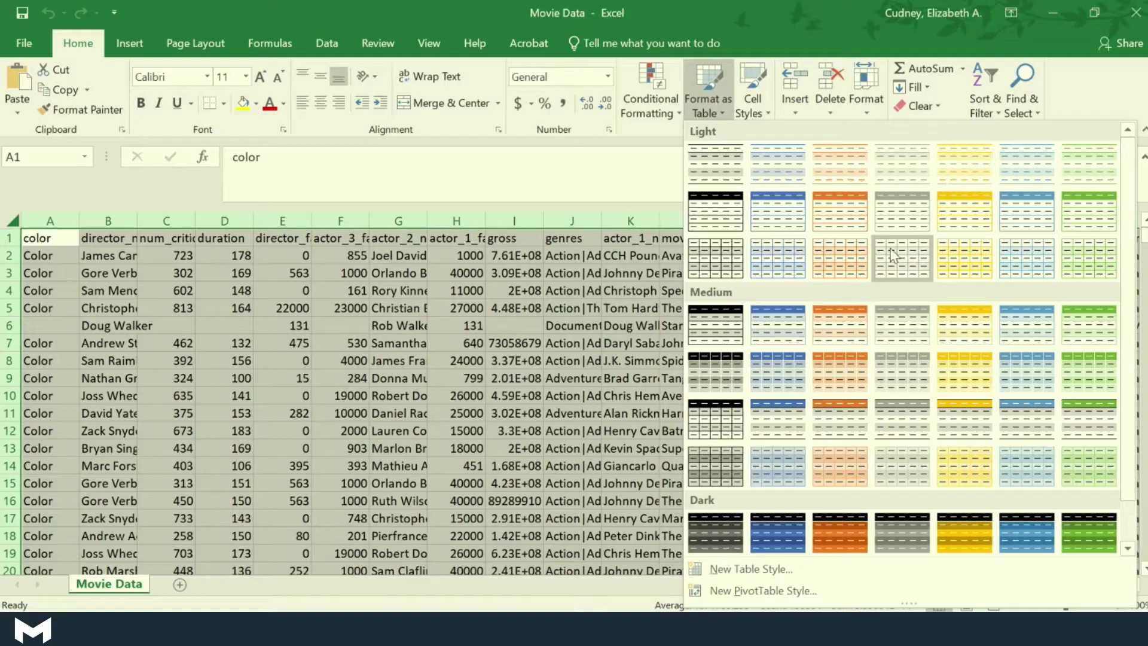
{"action": "left_click", "coordinate": [723, 211]}
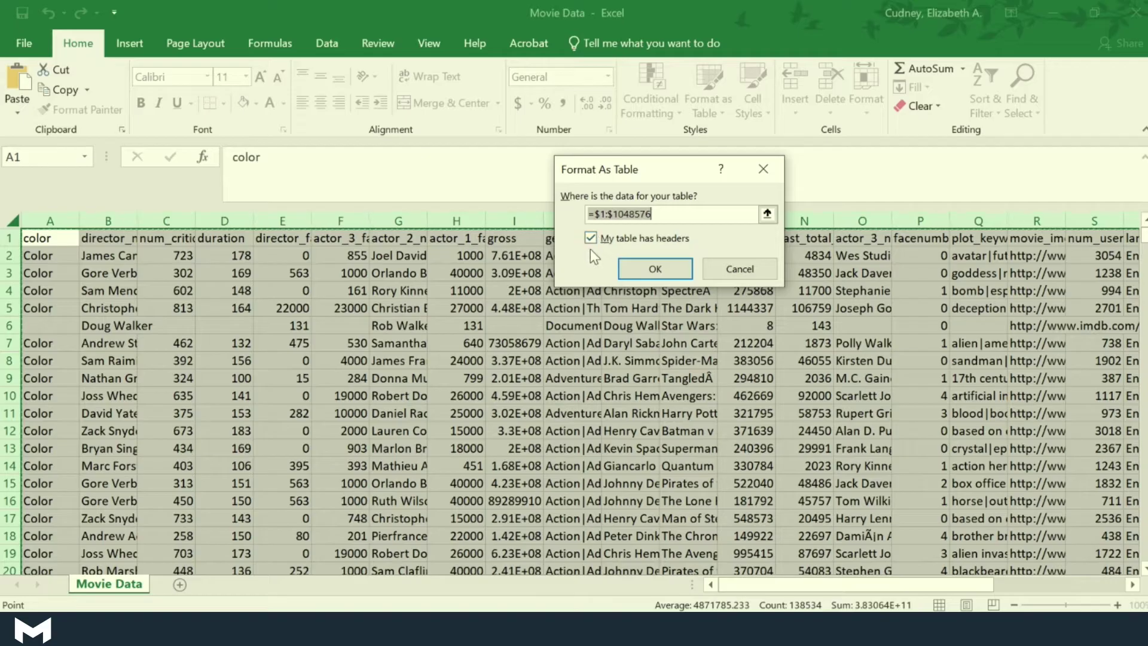
{"action": "left_click", "coordinate": [653, 272]}
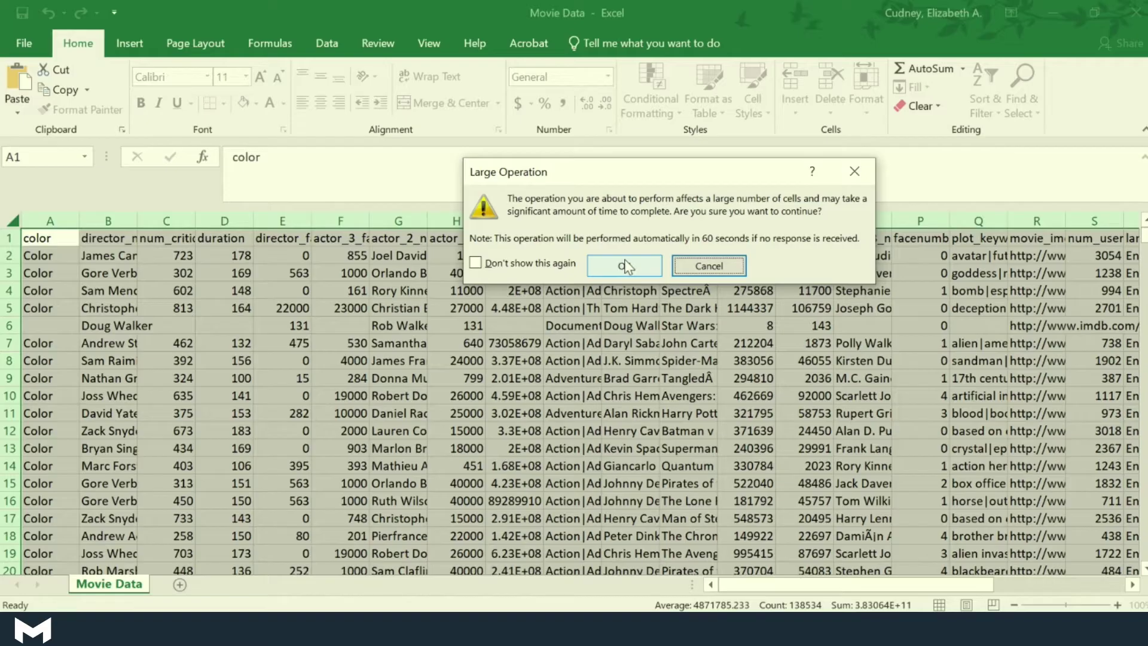
{"action": "left_click", "coordinate": [624, 263]}
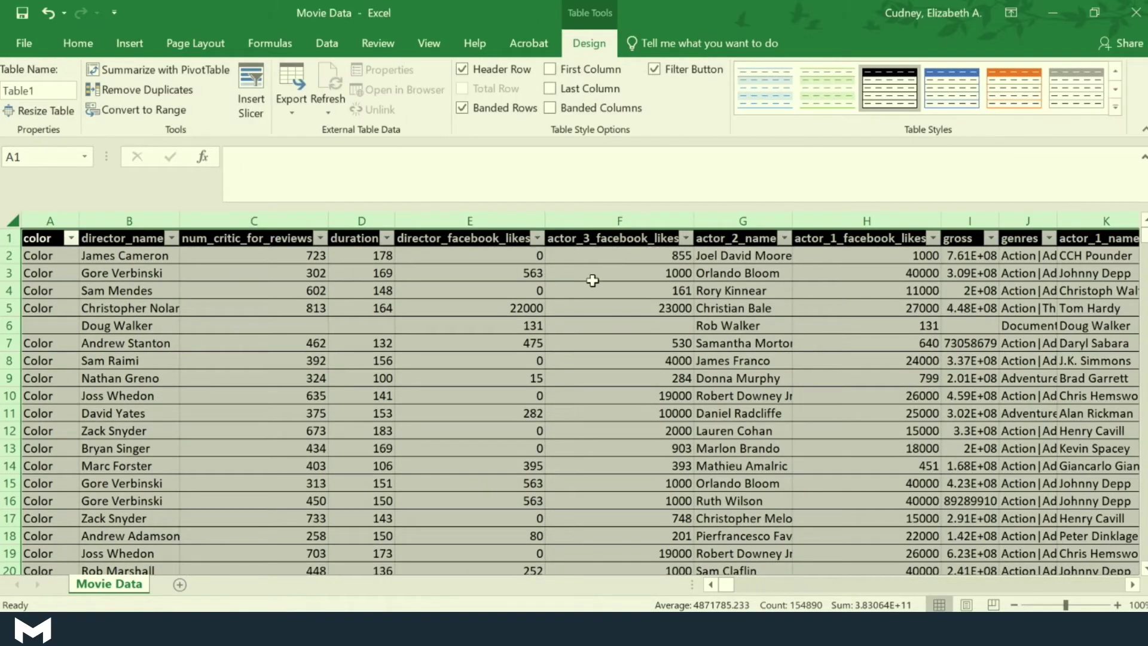
{"action": "left_click", "coordinate": [589, 289]}
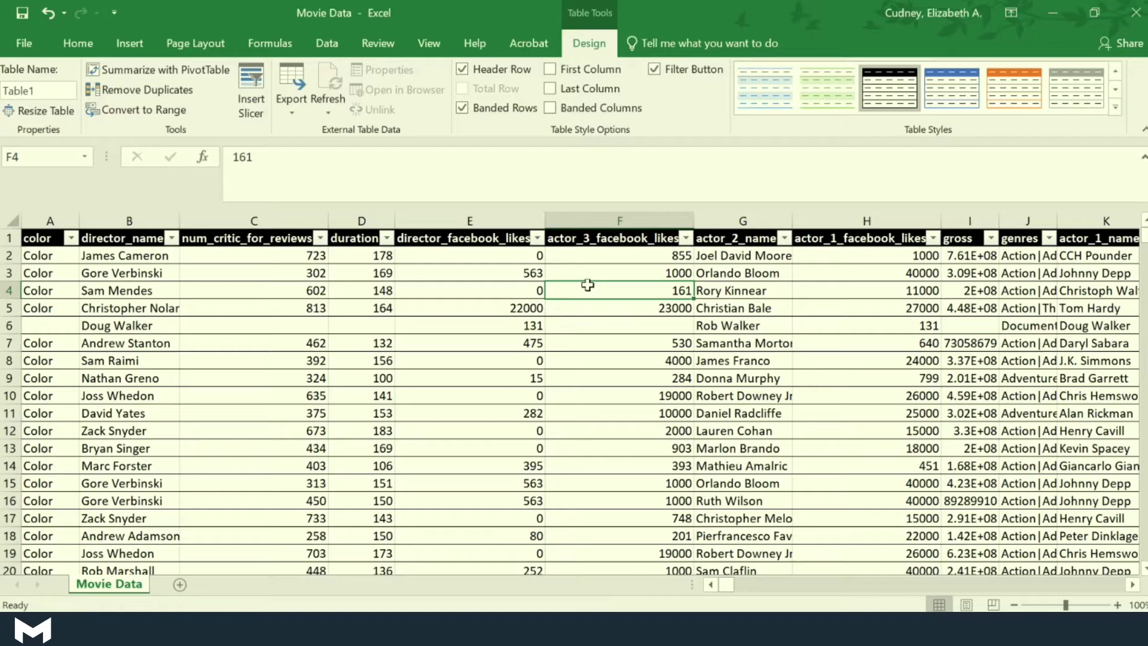
{"action": "left_click", "coordinate": [469, 238]}
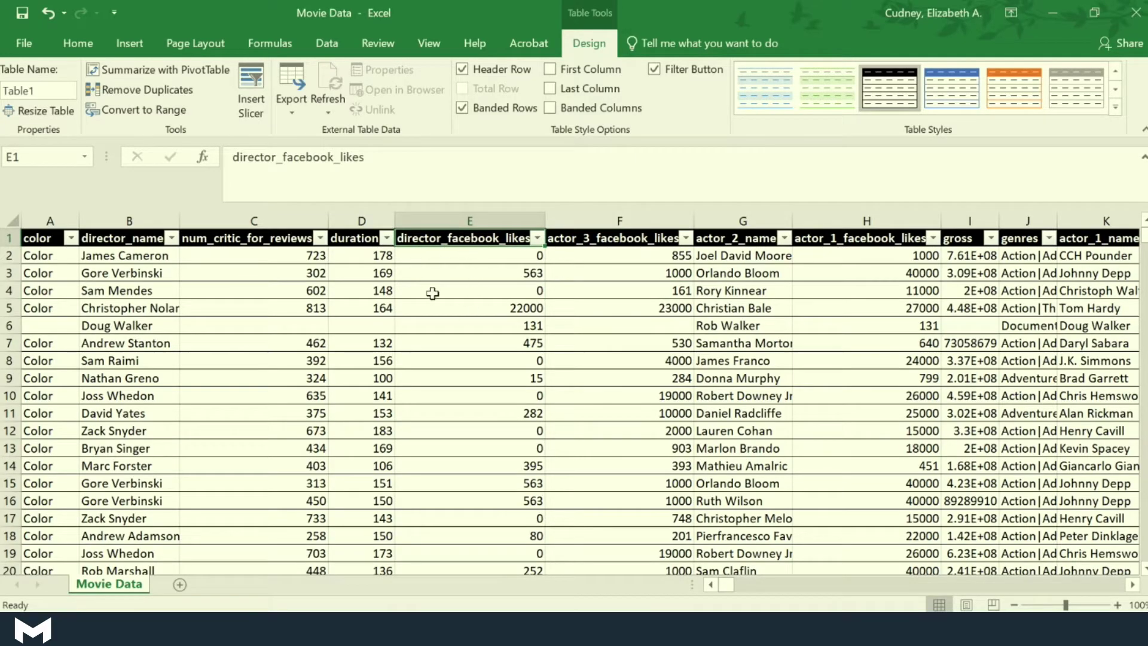
{"action": "left_click", "coordinate": [538, 239]}
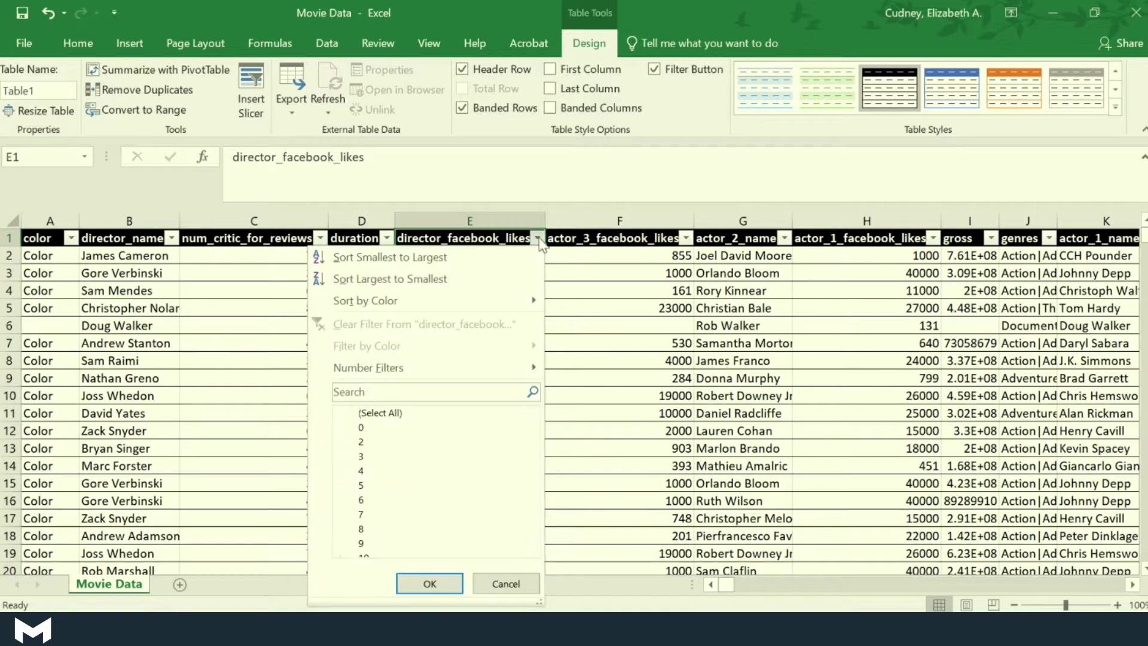
{"action": "left_click", "coordinate": [580, 263]}
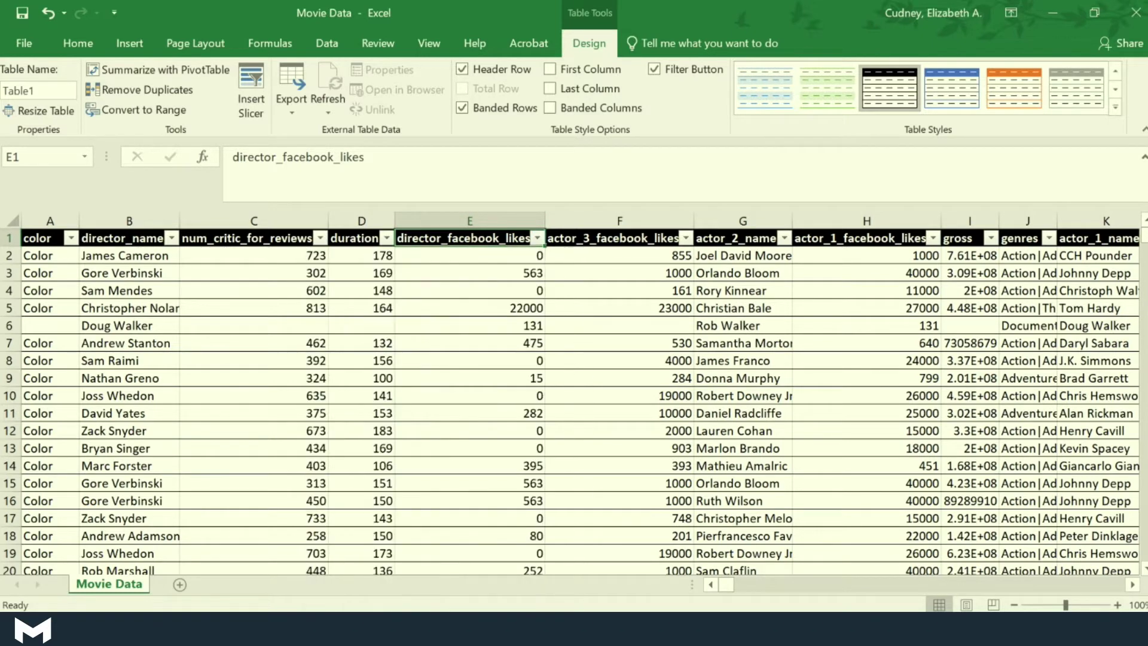
{"action": "mouse_move", "coordinate": [505, 634]}
{"action": "key", "text": "ctrl+a"}
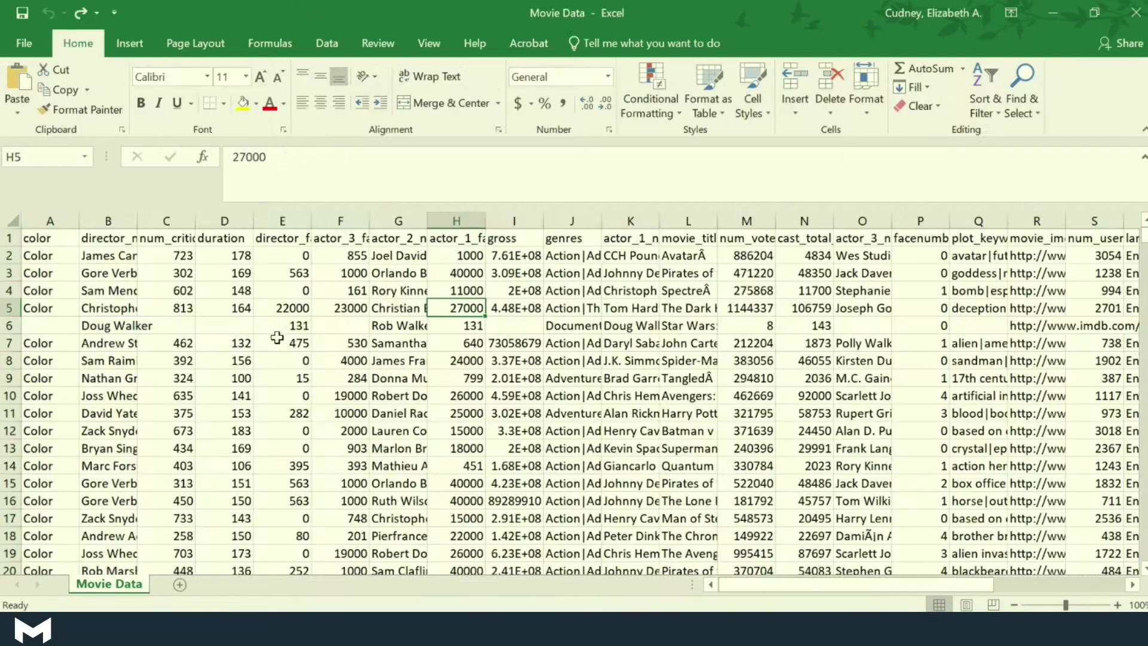
Step: Recreate the movie data as a blue banded table with headers using Ctrl+T
{"action": "left_click", "coordinate": [291, 291]}
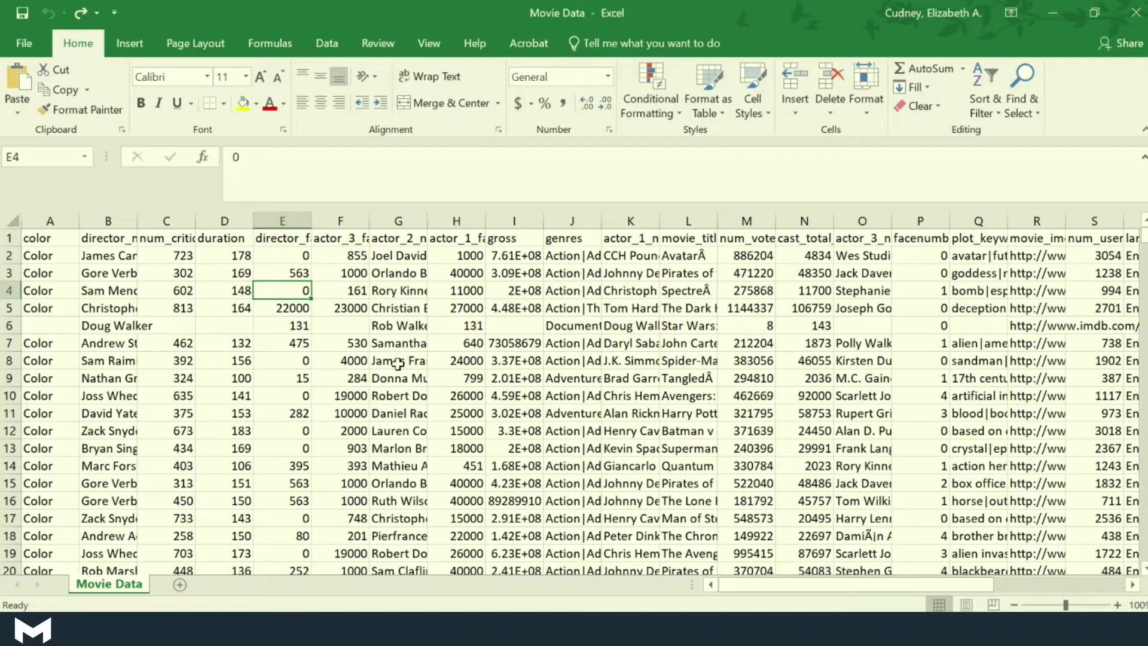
{"action": "key", "text": "ctrl+t"}
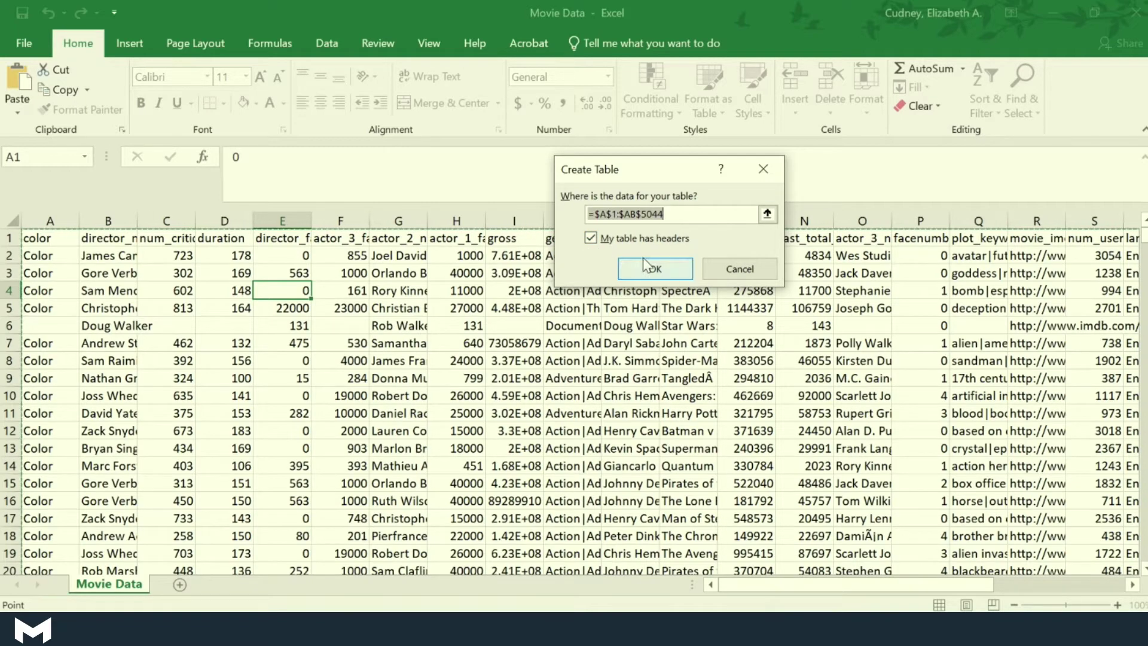
{"action": "left_click", "coordinate": [650, 264]}
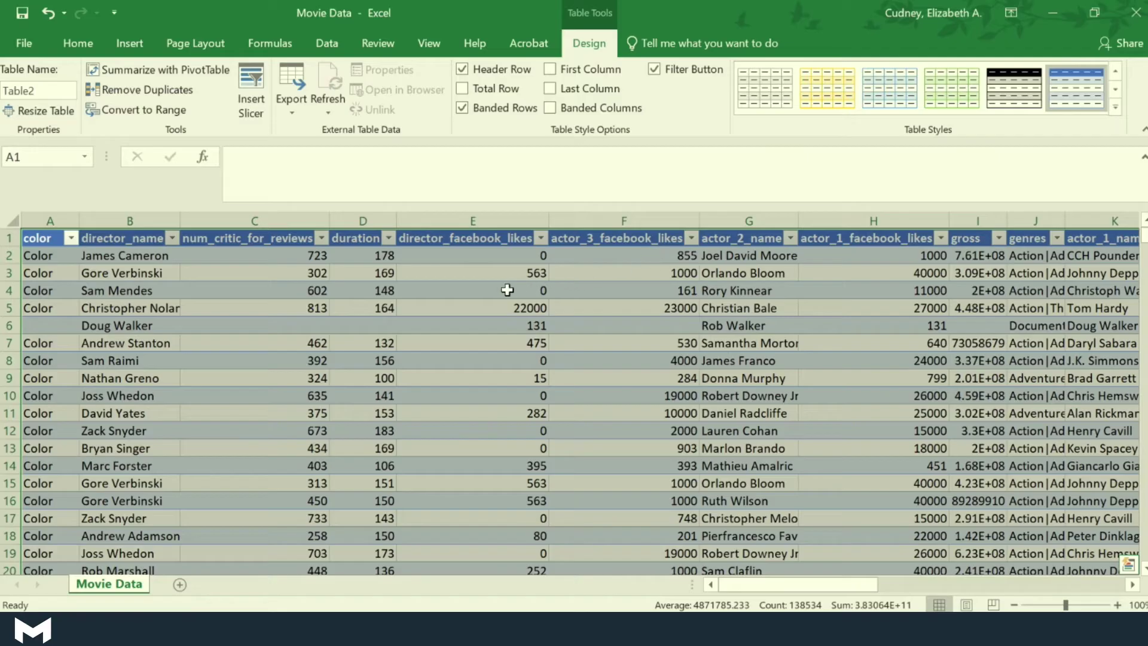
{"action": "left_click", "coordinate": [473, 293]}
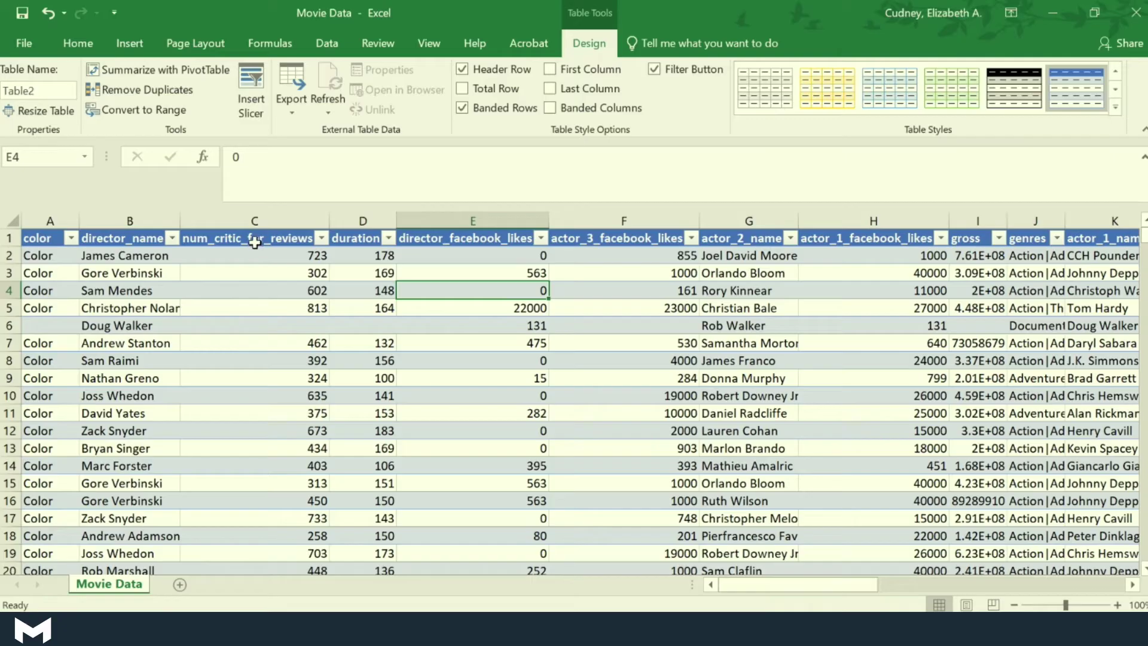
{"action": "left_click", "coordinate": [255, 241]}
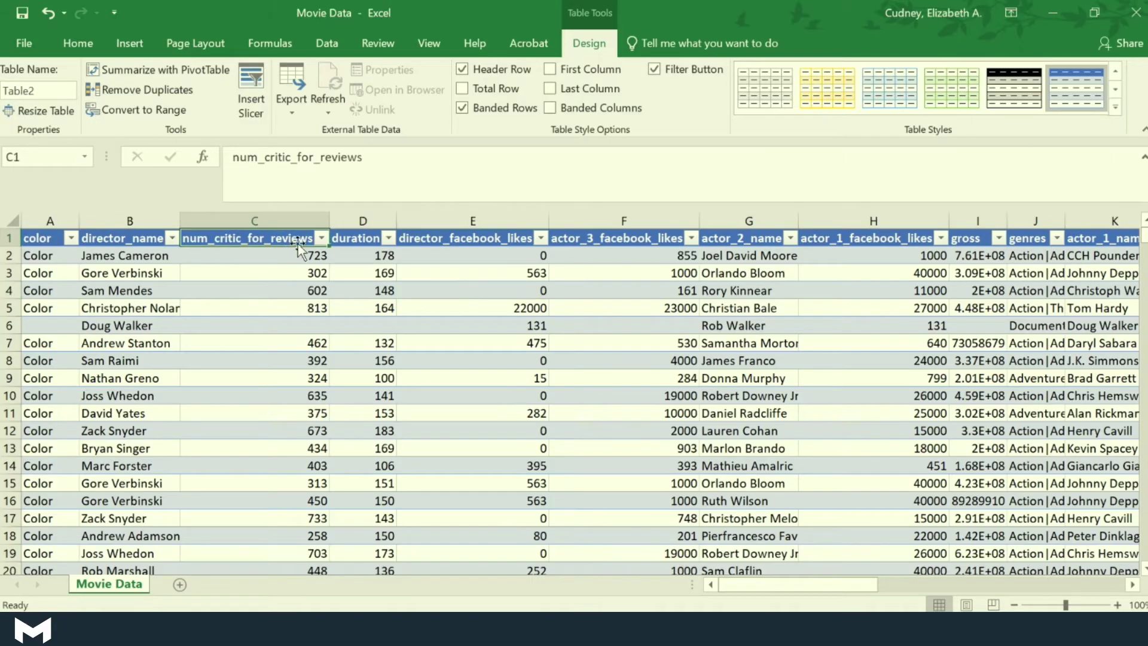
{"action": "left_click", "coordinate": [322, 238]}
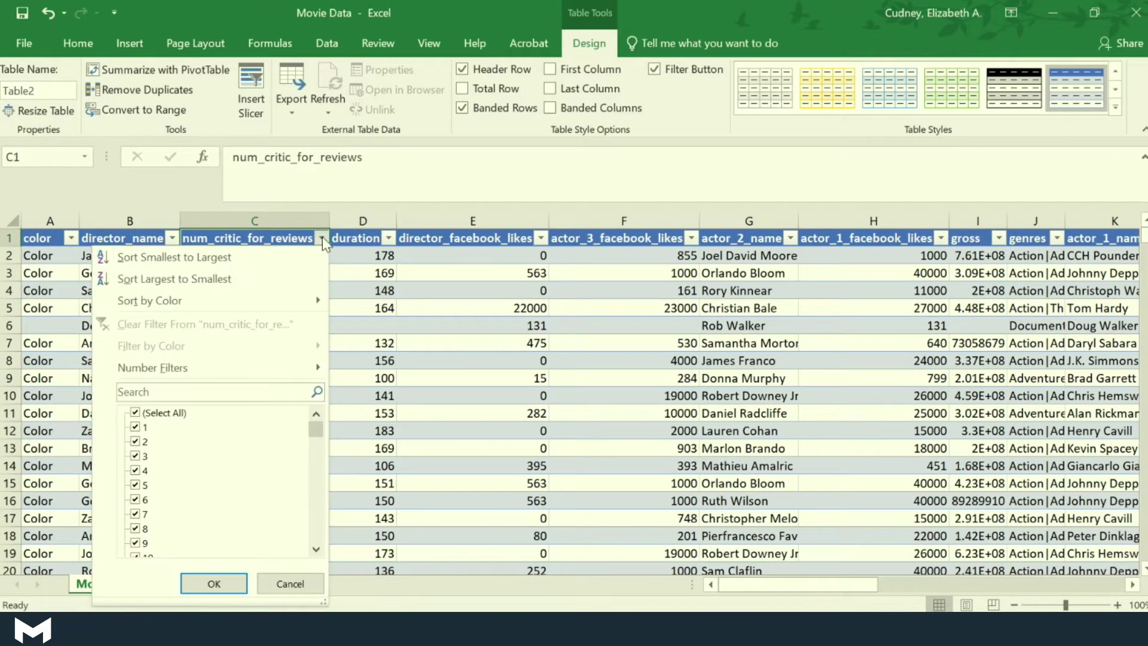
{"action": "left_click", "coordinate": [362, 284]}
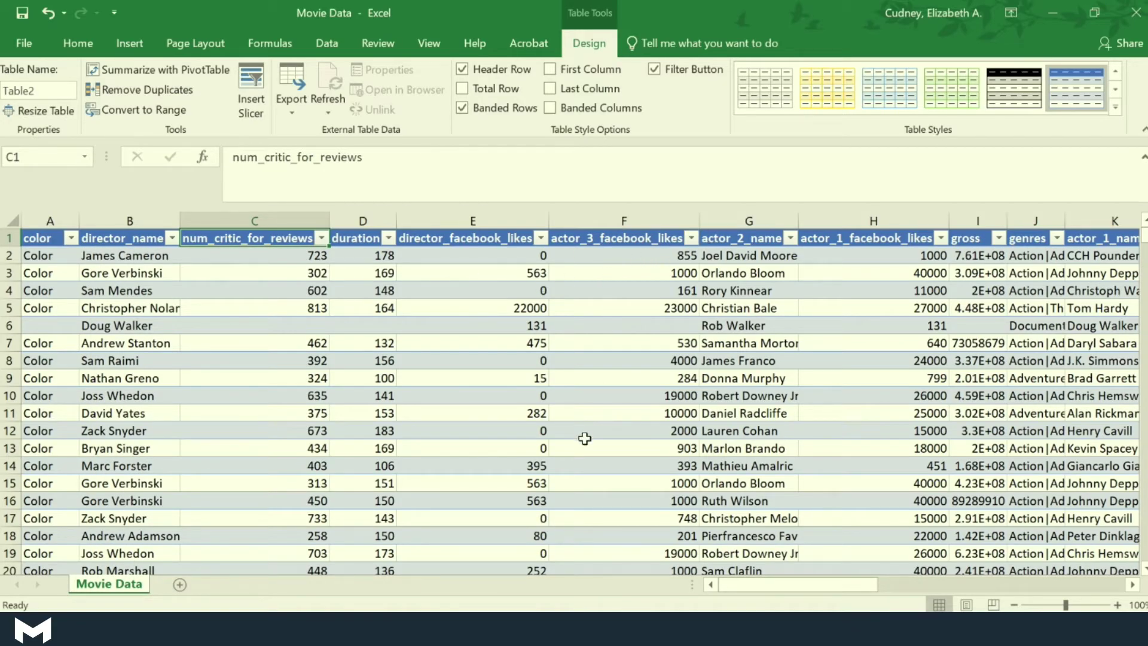
{"action": "left_click", "coordinate": [520, 395]}
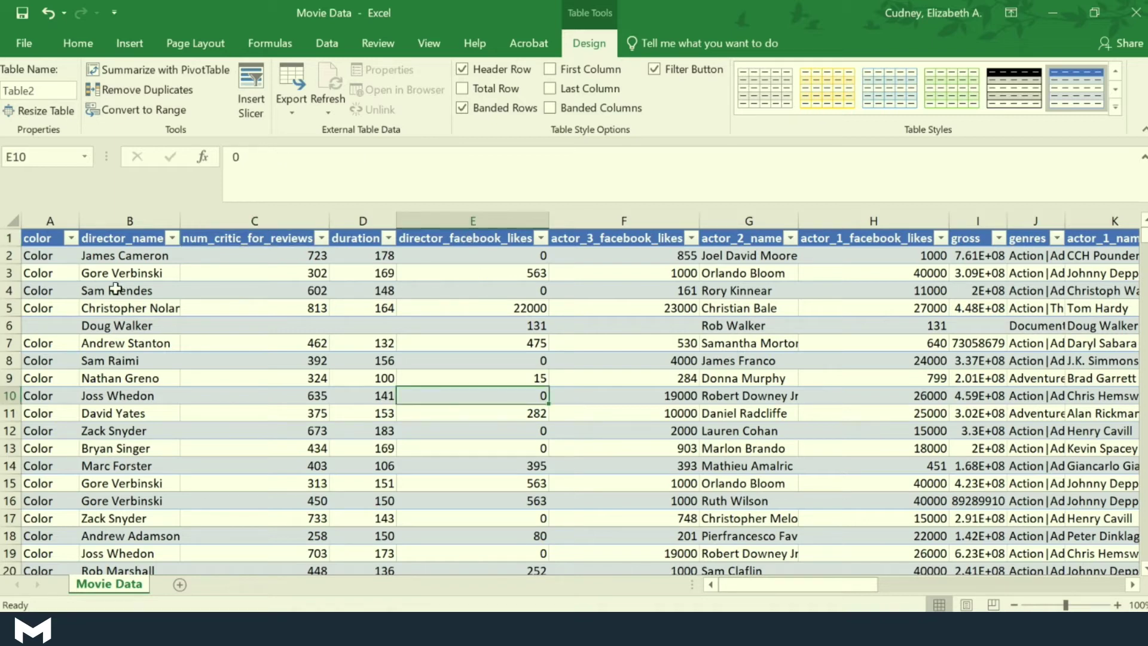
{"action": "left_click", "coordinate": [13, 219]}
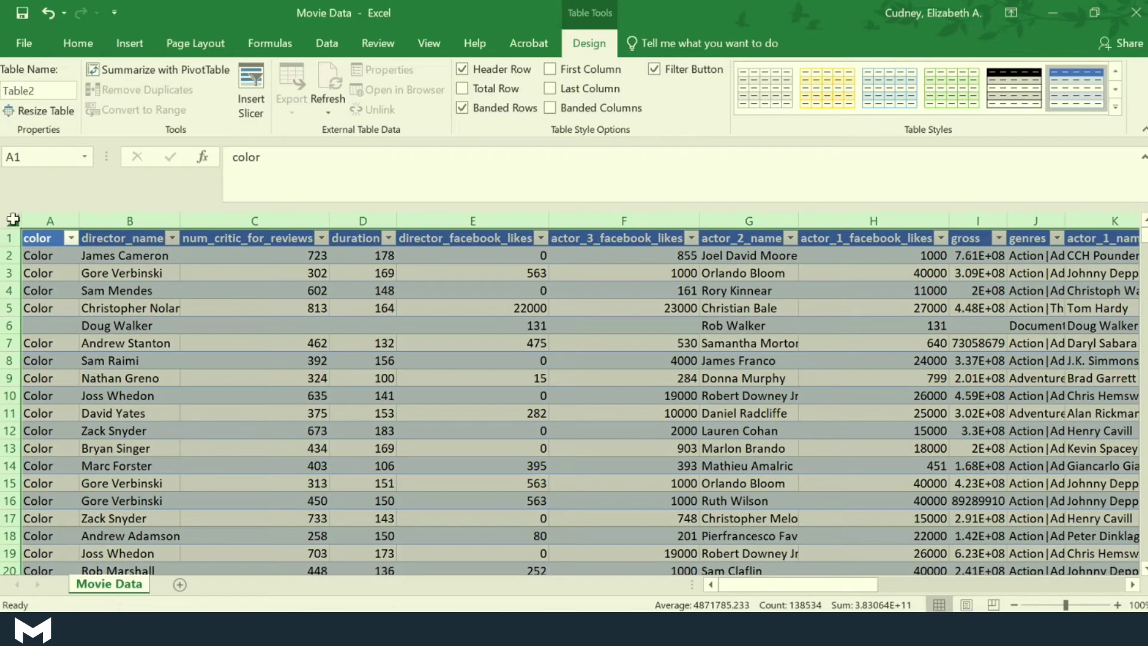
{"action": "left_click", "coordinate": [84, 156]}
{"action": "left_click", "coordinate": [257, 290]}
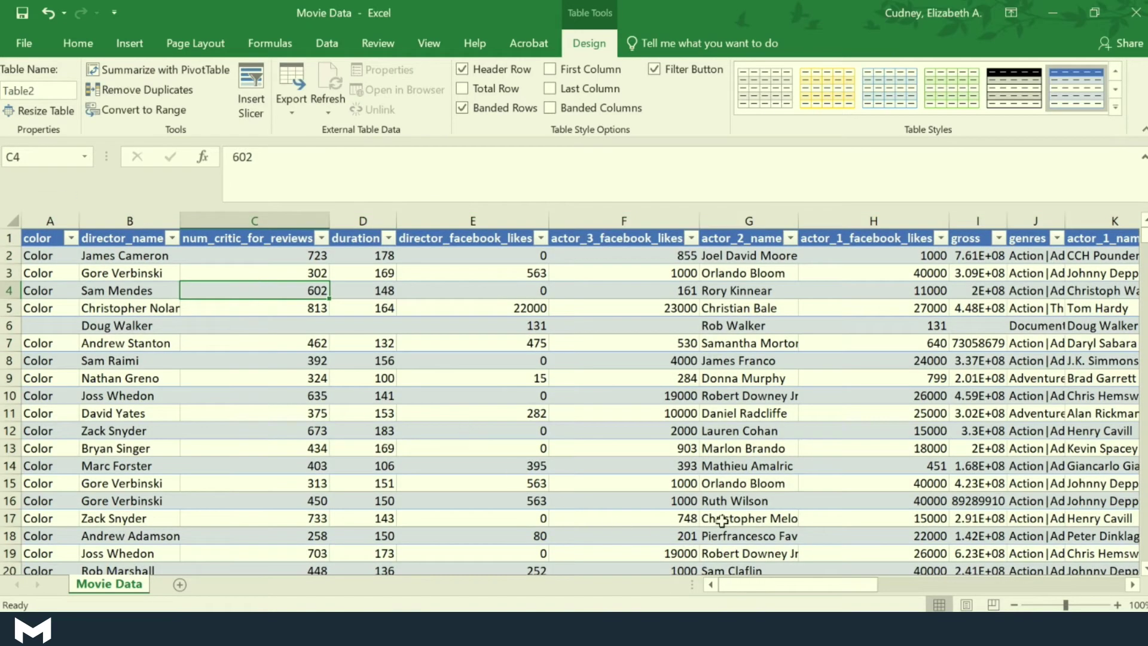
Step: Scroll right past the movie_facebook_likes column and select empty cell AD2
{"action": "left_click_drag", "start_coordinate": [780, 583], "coordinate": [1070, 586]}
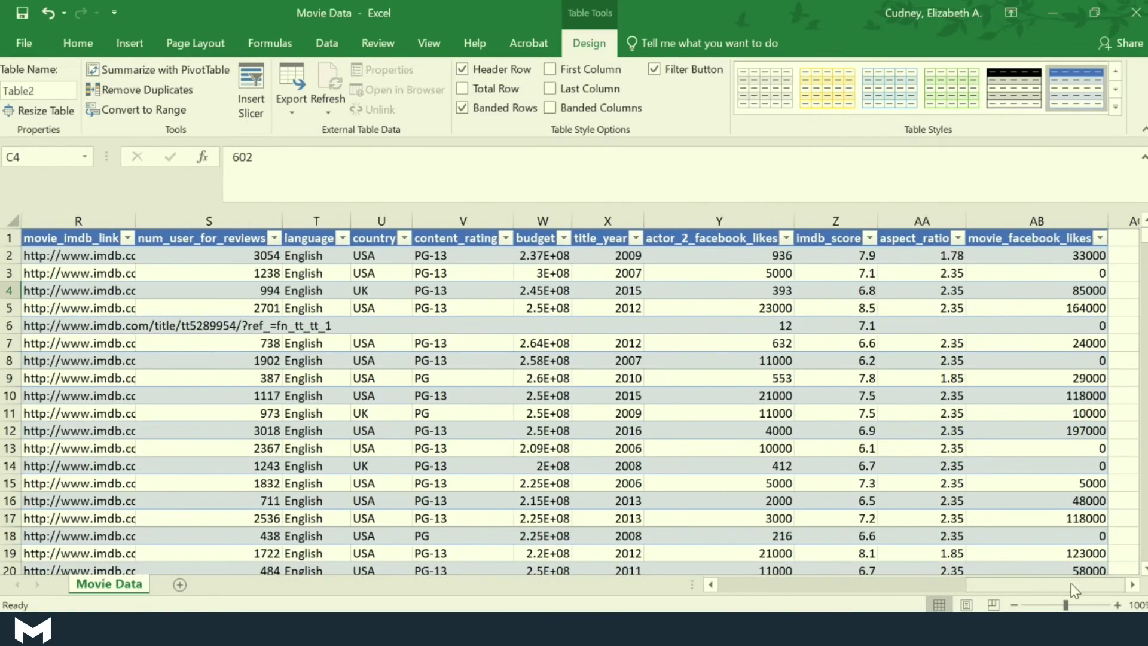
{"action": "left_click", "coordinate": [1133, 584]}
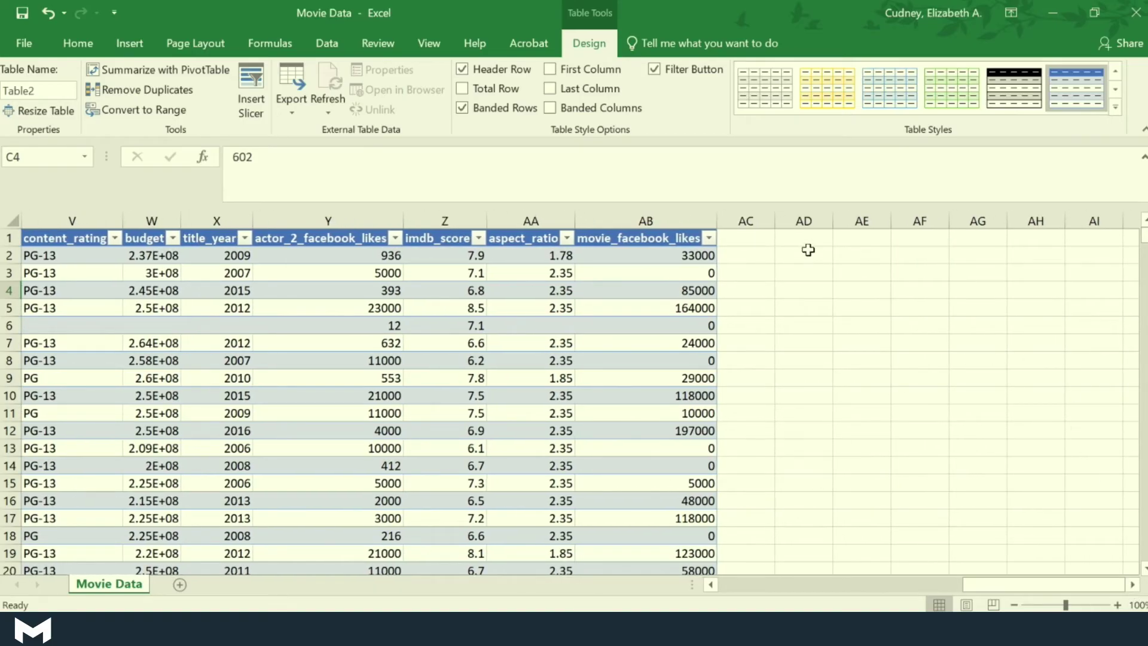
{"action": "left_click", "coordinate": [807, 254]}
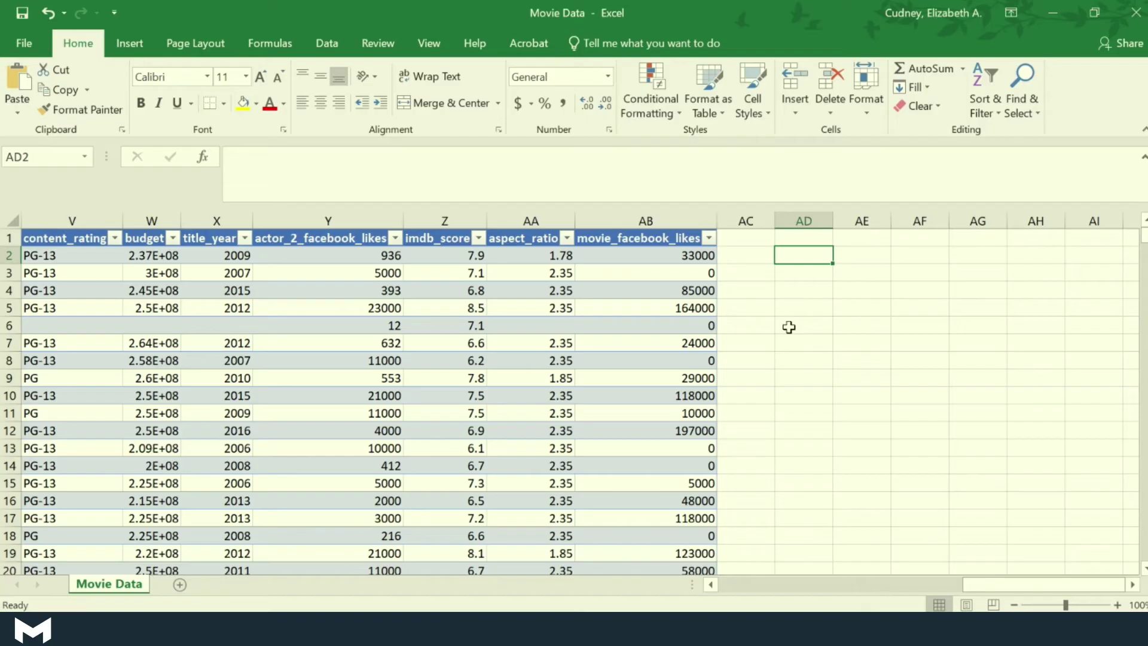
Step: In AD2, begin the formula =table2[budget], picking budget from the AutoComplete list
{"action": "type", "text": "="}
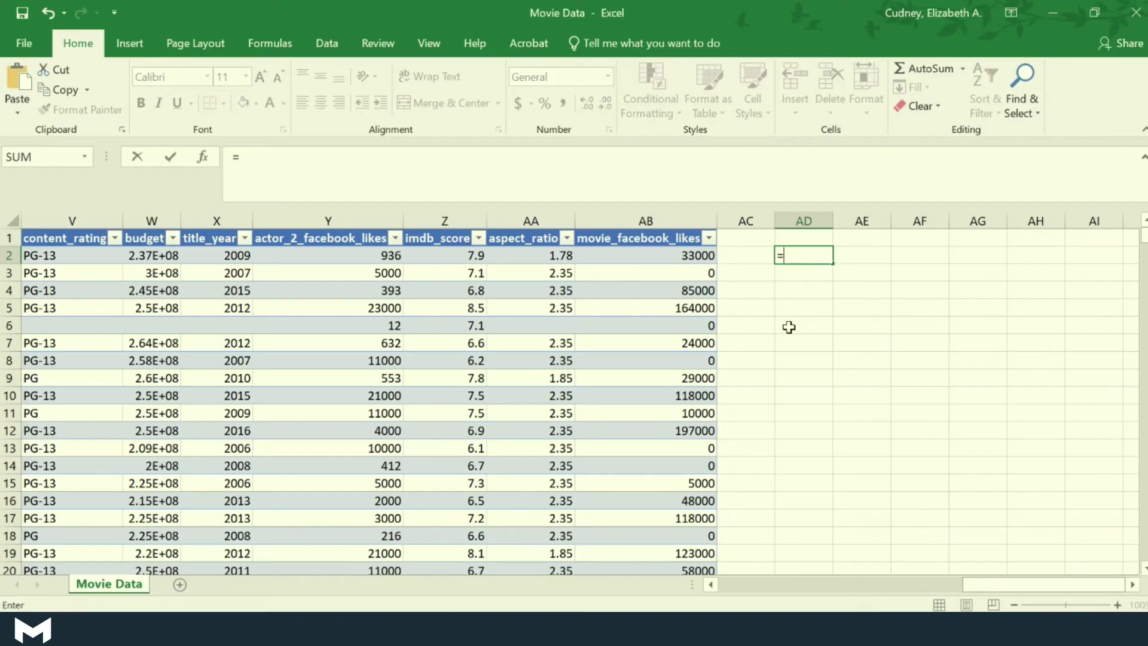
{"action": "type", "text": "table"}
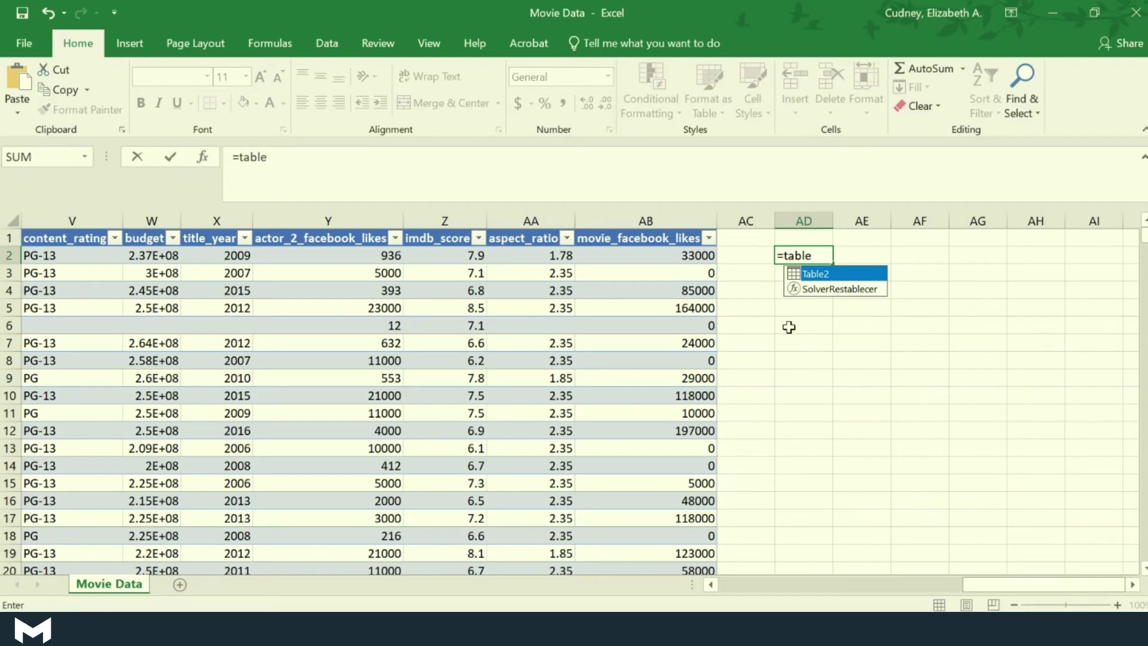
{"action": "type", "text": "2"}
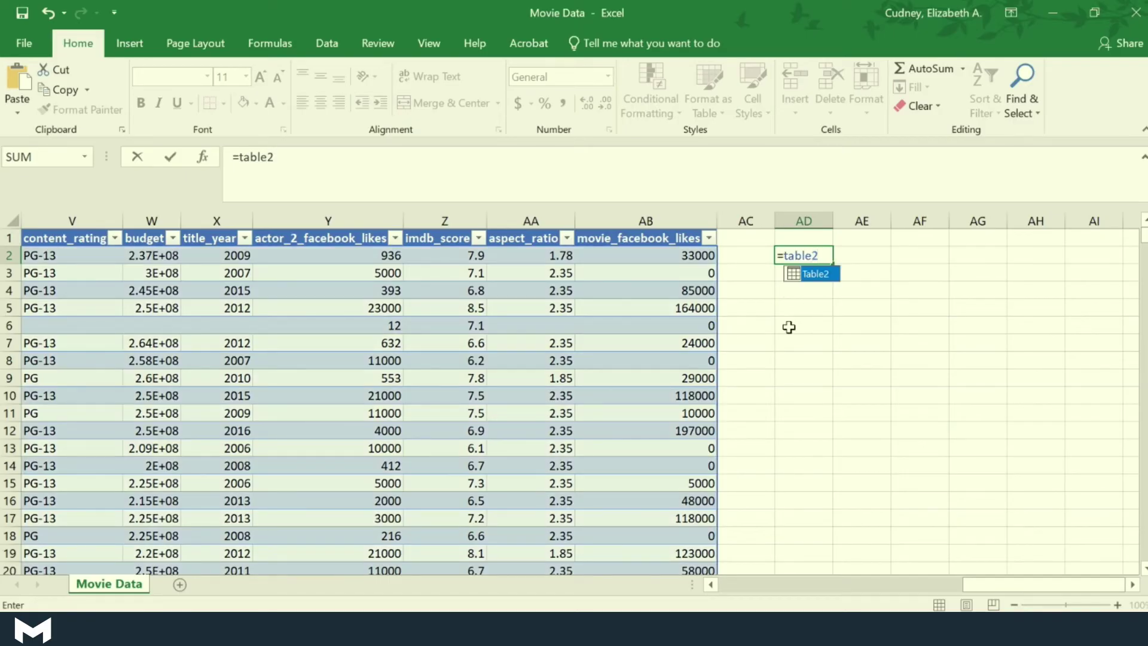
{"action": "type", "text": "["}
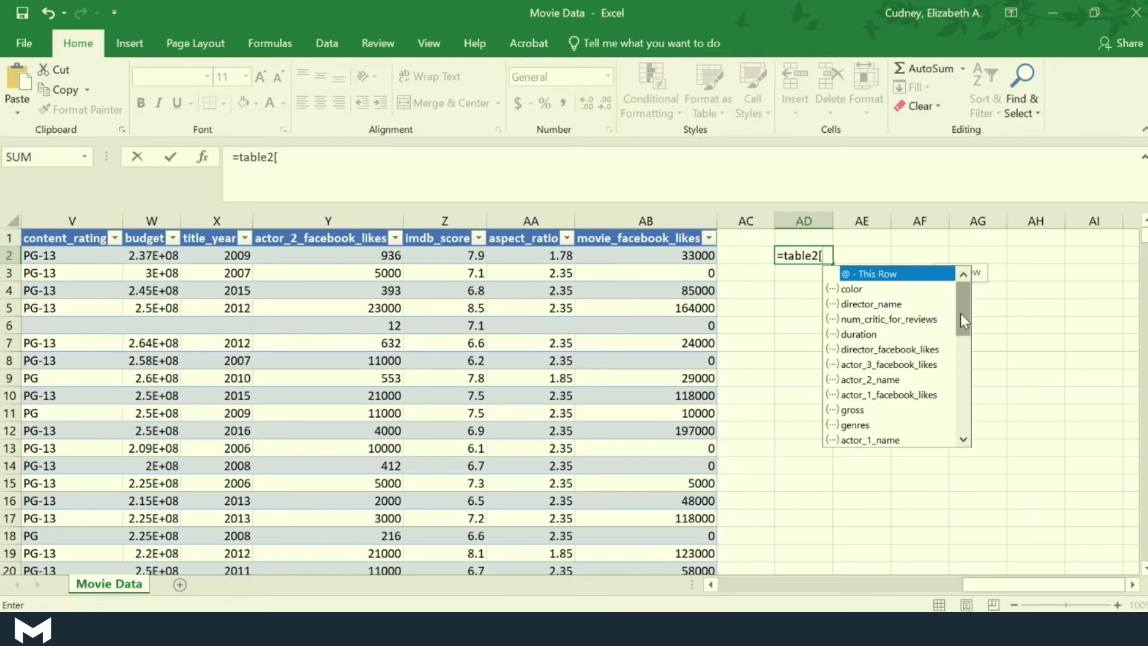
{"action": "left_click_drag", "start_coordinate": [961, 315], "coordinate": [965, 361]}
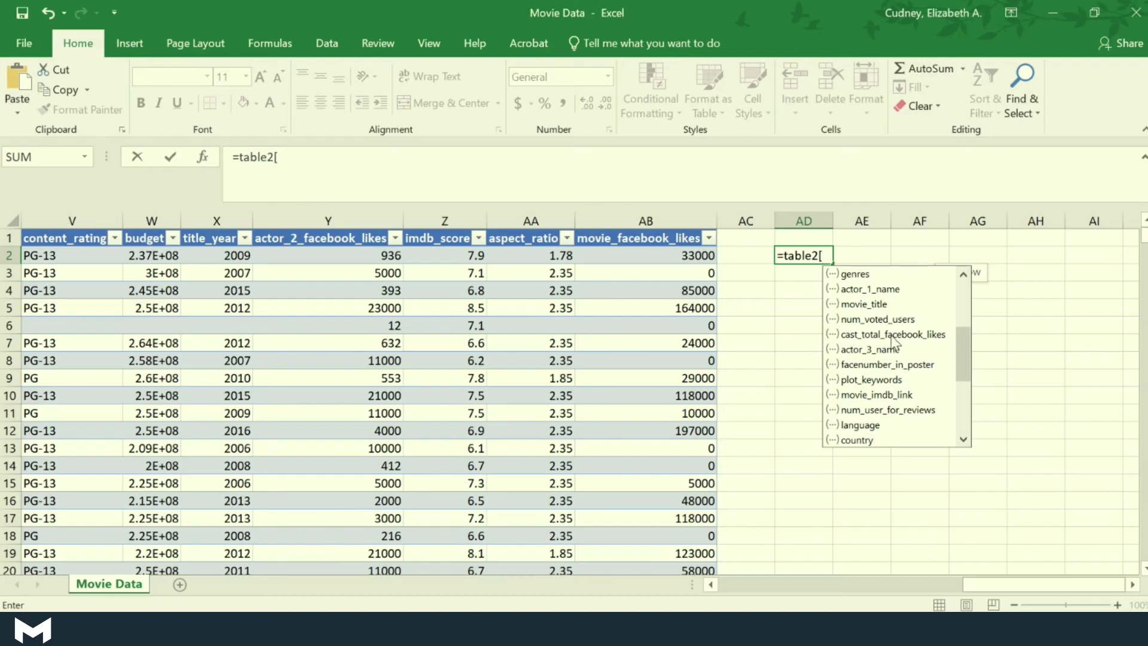
{"action": "scroll", "coordinate": [901, 337], "scroll_direction": "down", "scroll_amount": 1}
{"action": "scroll", "coordinate": [902, 338], "scroll_direction": "down", "scroll_amount": 1}
{"action": "scroll", "coordinate": [903, 336], "scroll_direction": "up", "scroll_amount": 2}
{"action": "scroll", "coordinate": [904, 336], "scroll_direction": "down", "scroll_amount": 1}
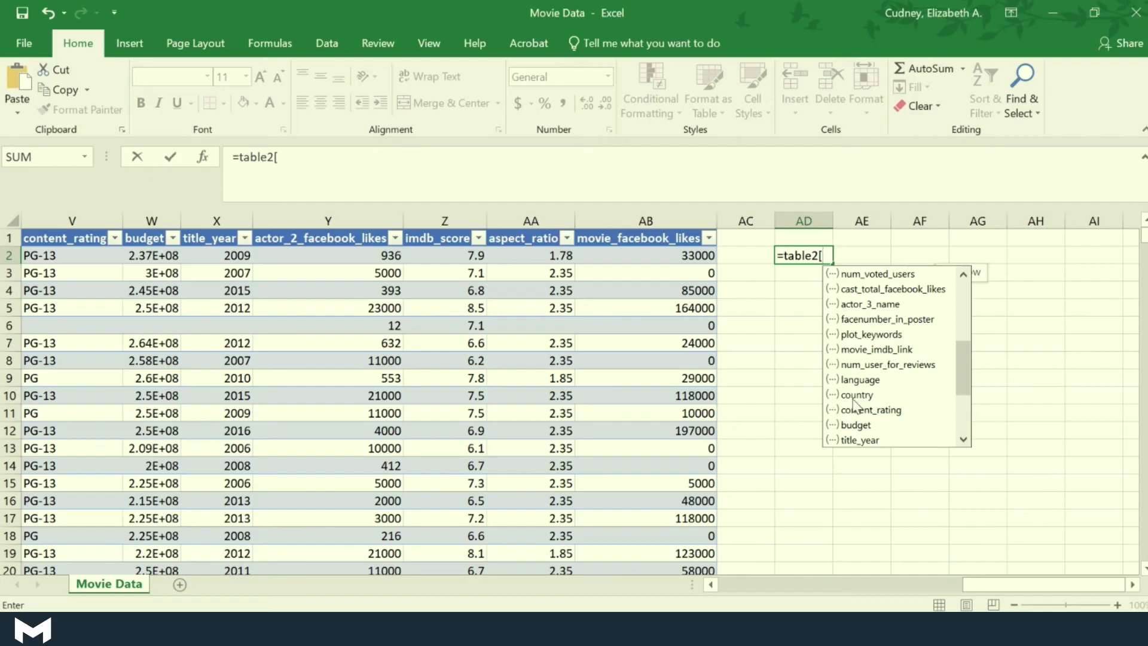
{"action": "left_click", "coordinate": [865, 424]}
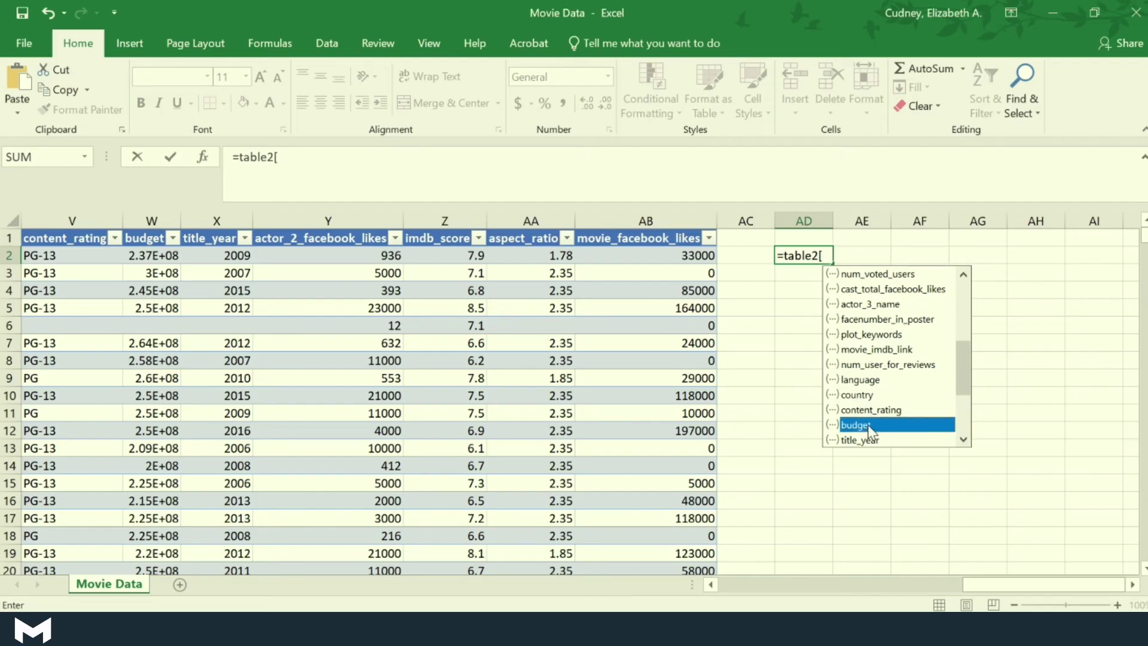
{"action": "double_click", "coordinate": [867, 425]}
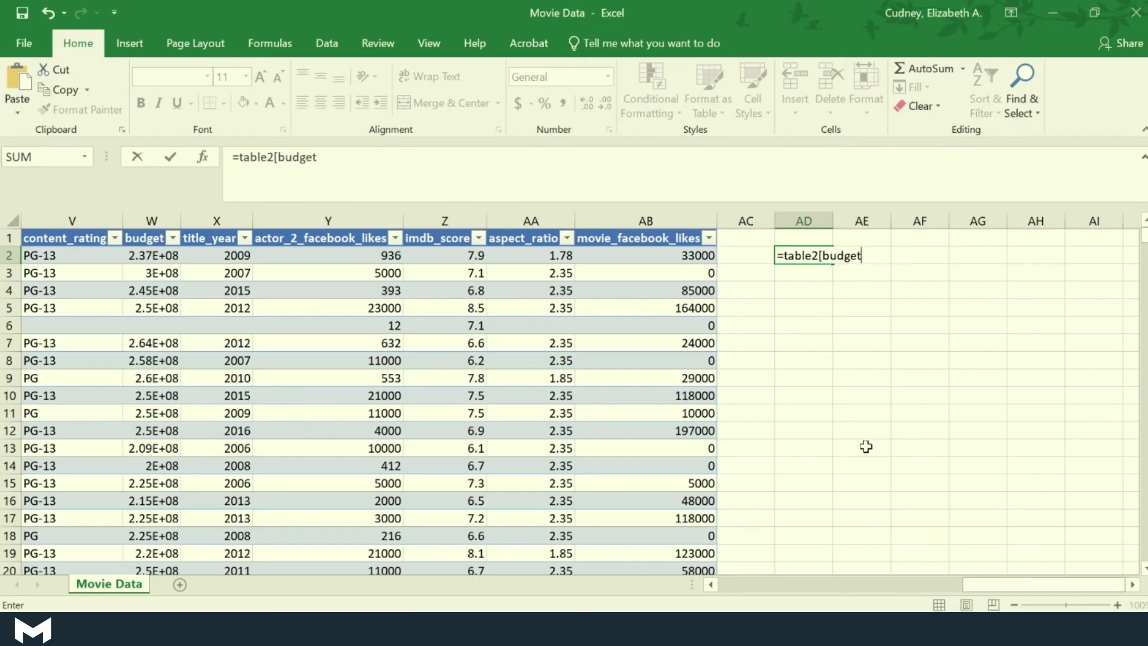
Step: Complete and enter =table2[budget]+table2[gross], which displays 997505847
{"action": "type", "text": "]+table"}
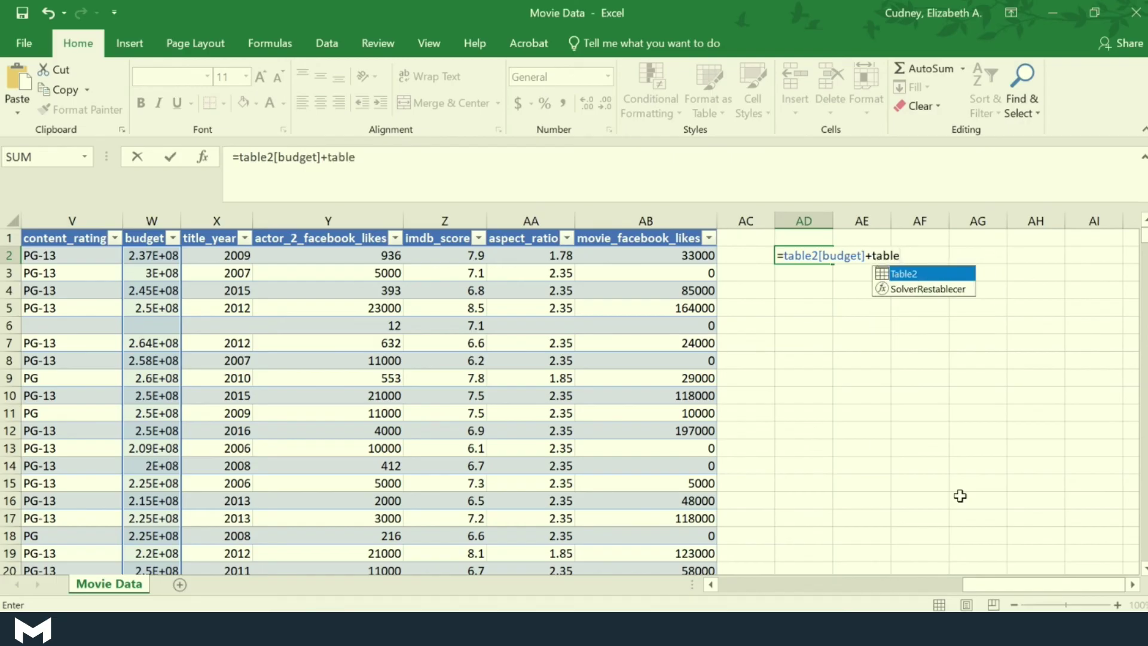
{"action": "type", "text": "2["}
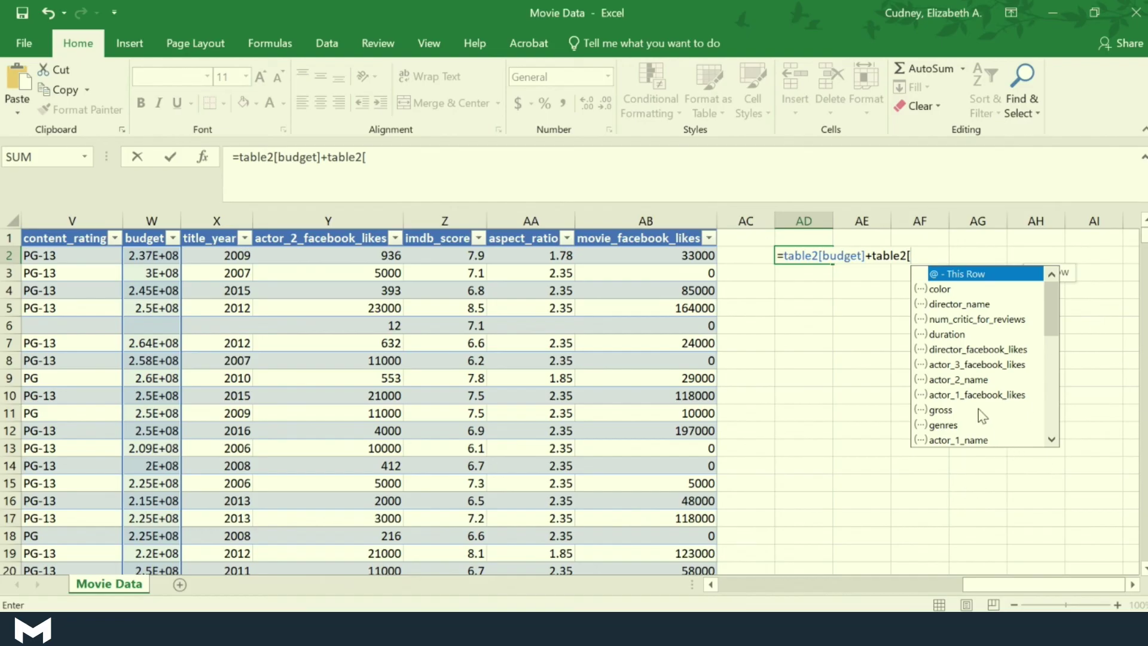
{"action": "left_click", "coordinate": [961, 411]}
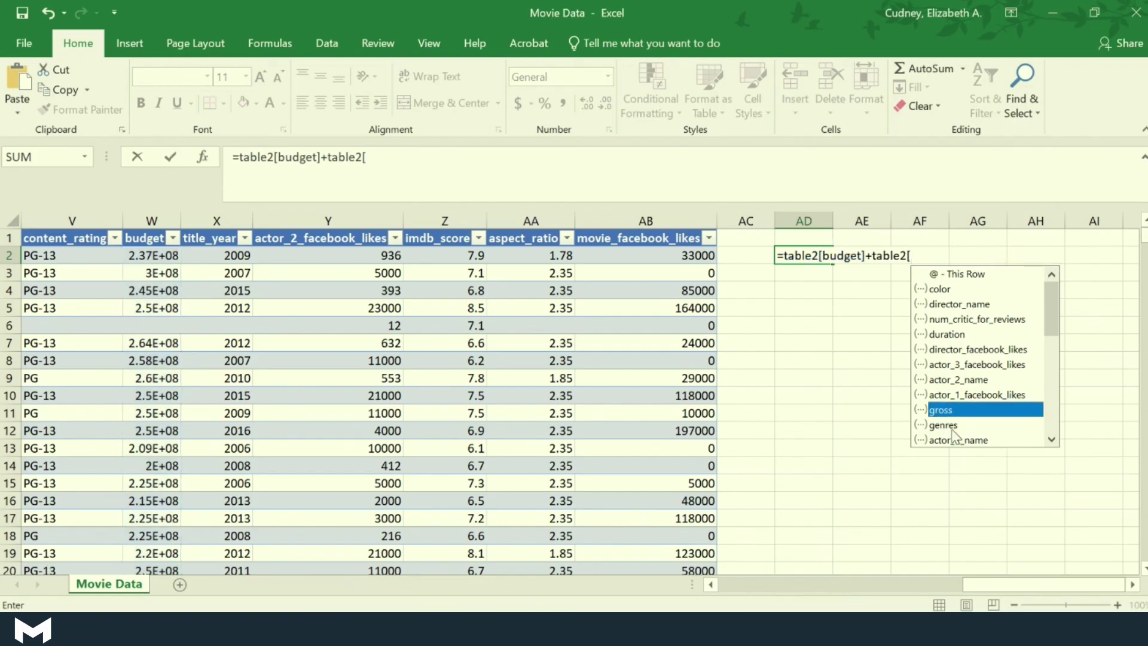
{"action": "double_click", "coordinate": [949, 411]}
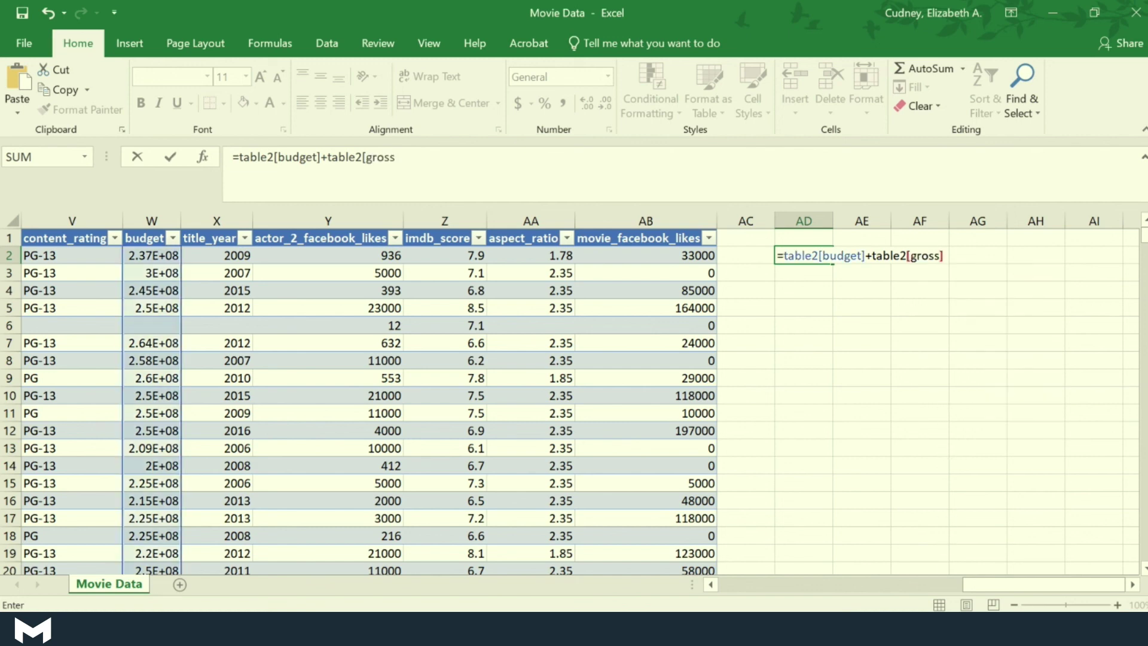
{"action": "type", "text": "]"}
{"action": "key", "text": "Return"}
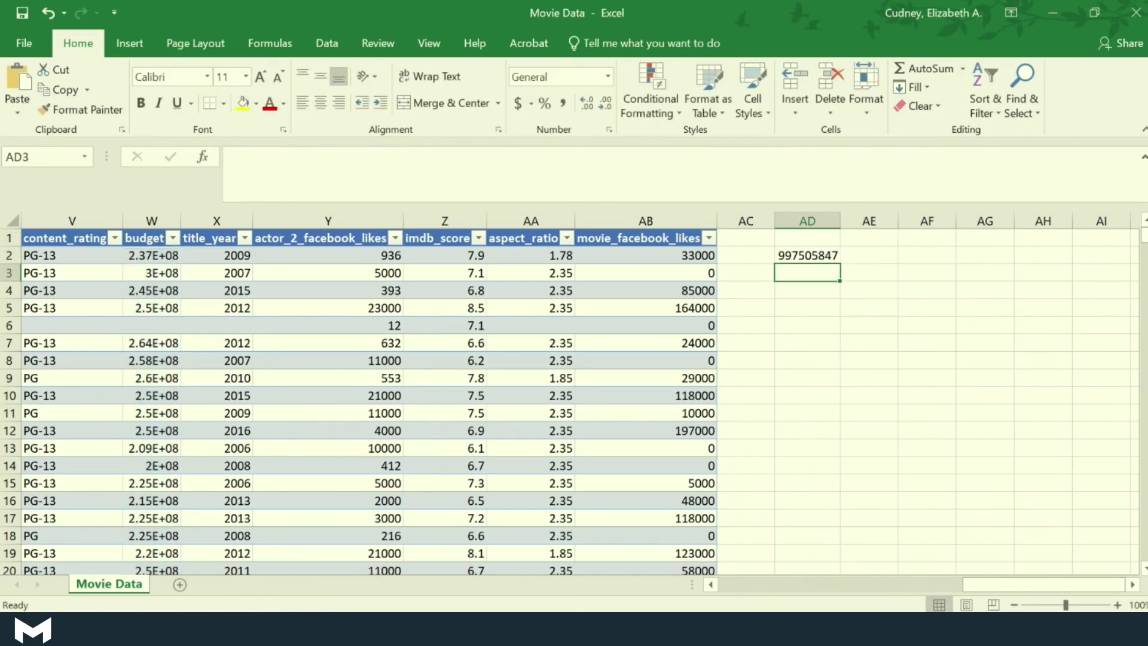
{"action": "left_click", "coordinate": [818, 257]}
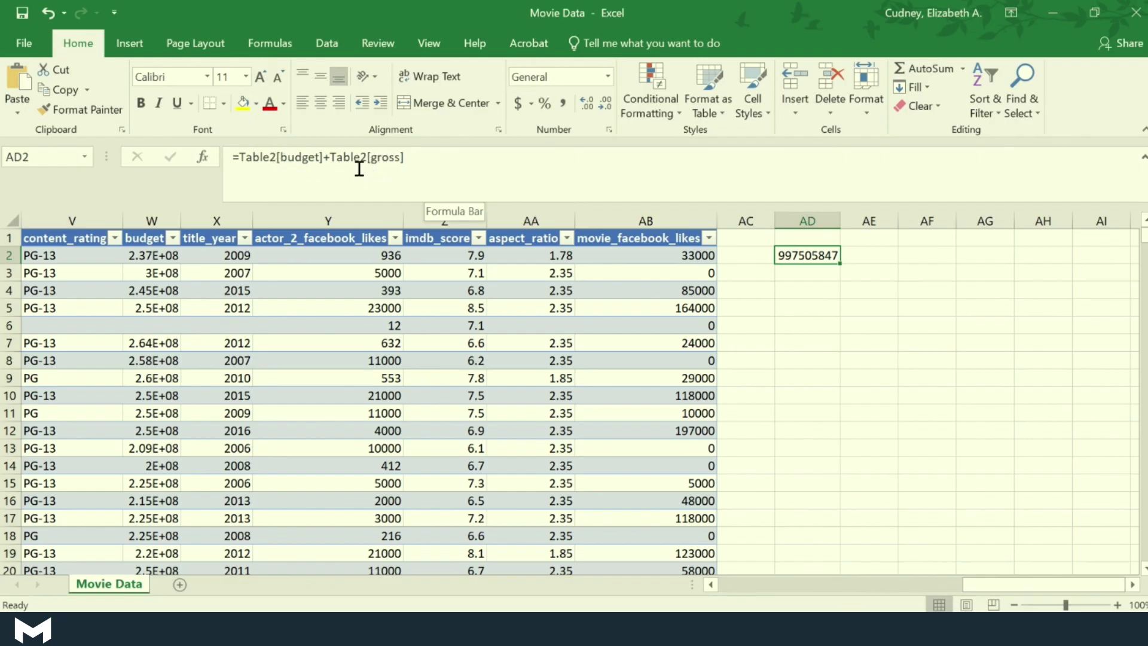
{"action": "left_click", "coordinate": [801, 324]}
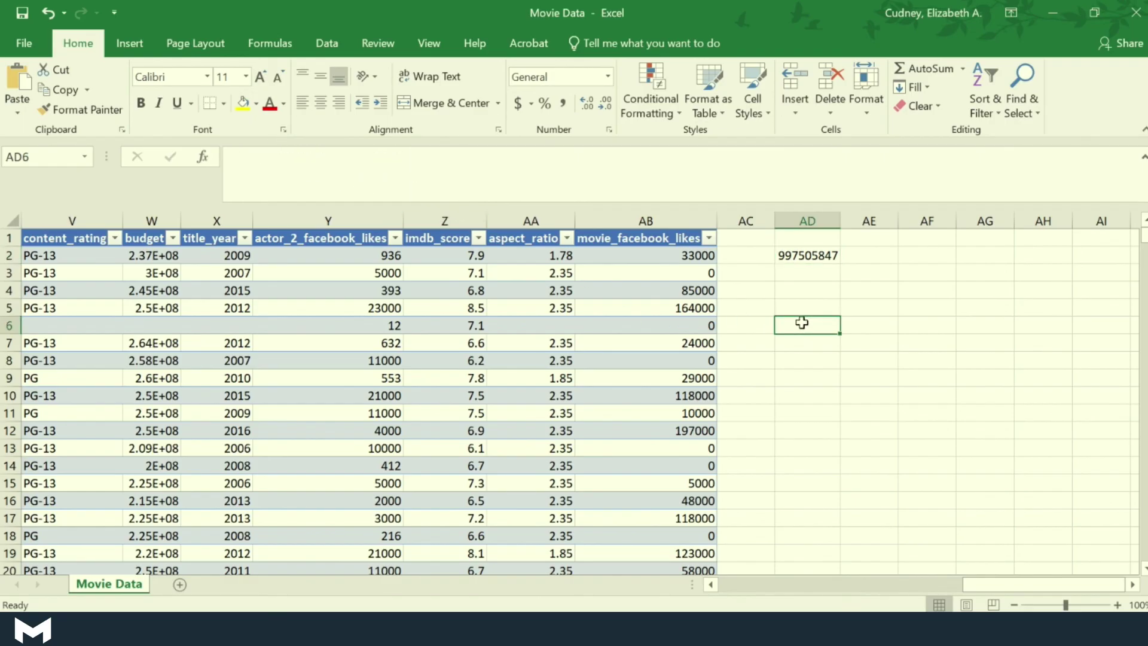